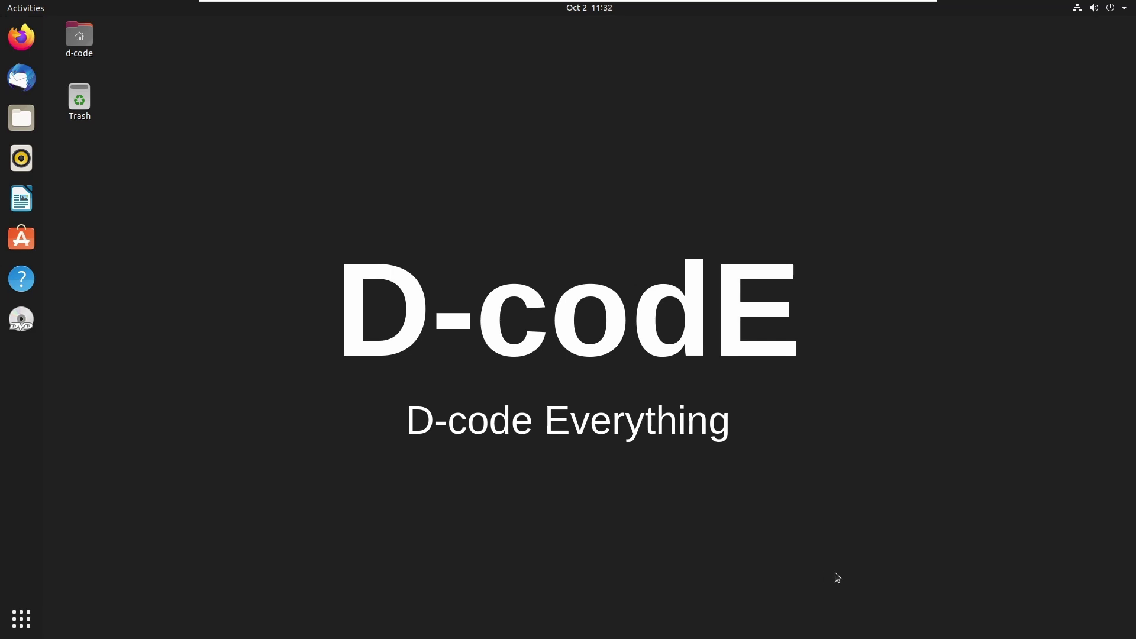
- Run bench start from the frappe-bench folder and bring up the menu for the 0.0.0.0:8000 link
key(ctrl+alt+t)
text(cd )
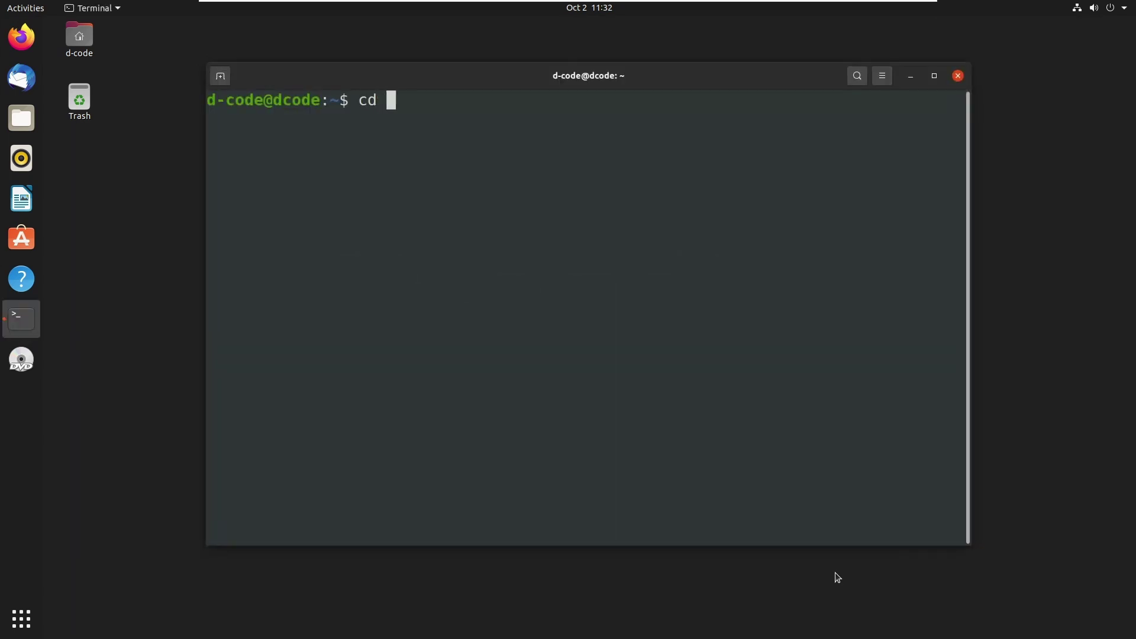
text(frappe-bench/)
key(Return)
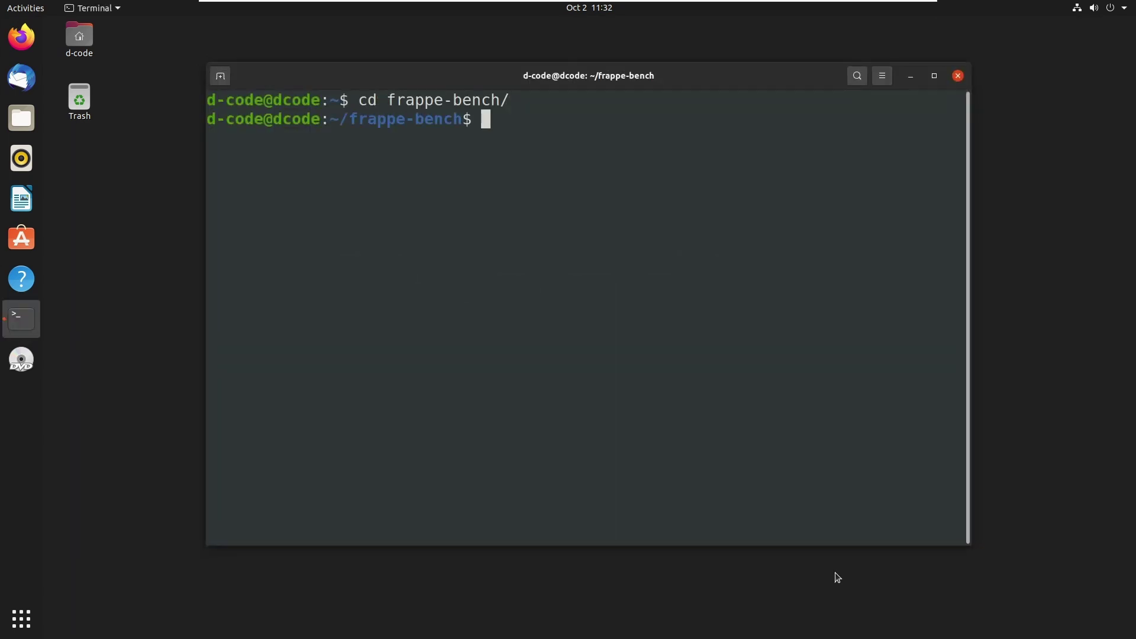
text(bench start)
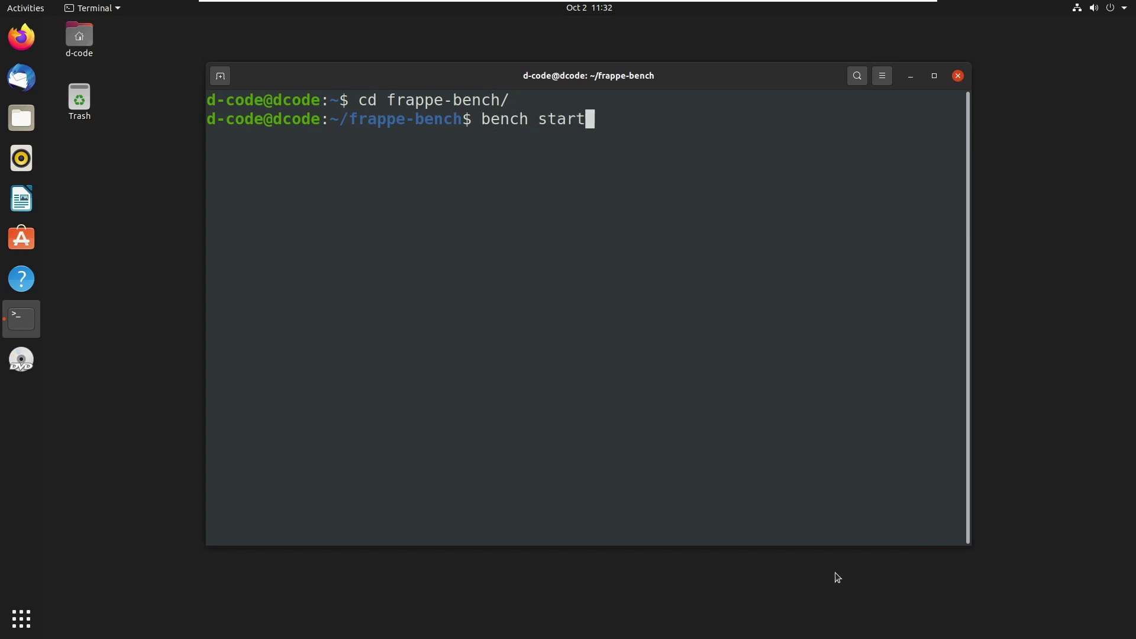
key(Return)
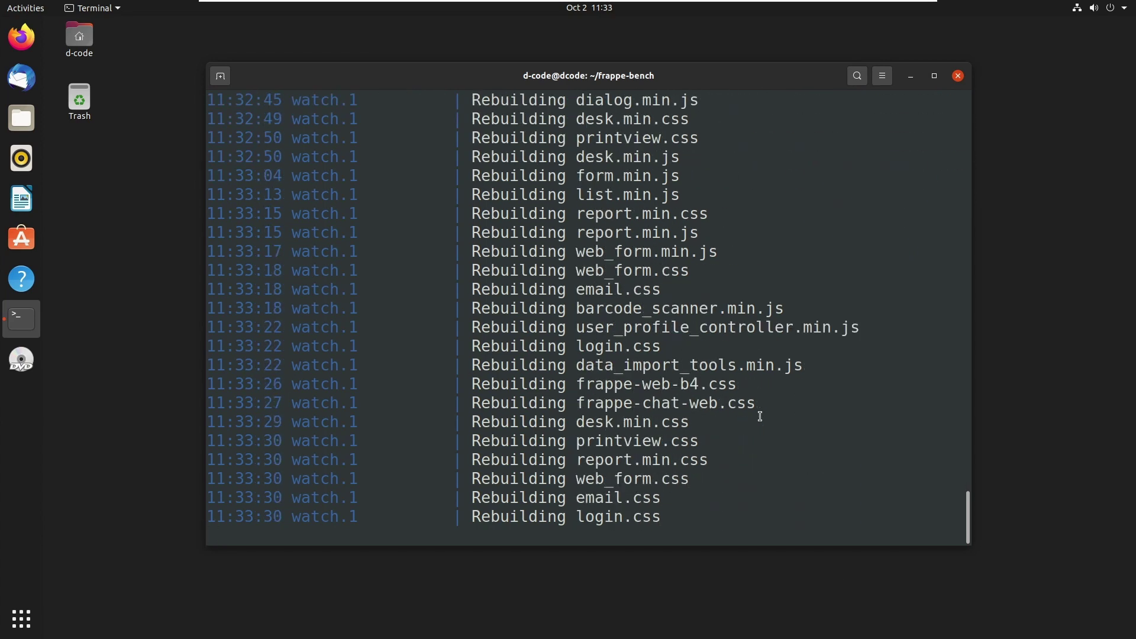
scroll(774, 416, up, 15)
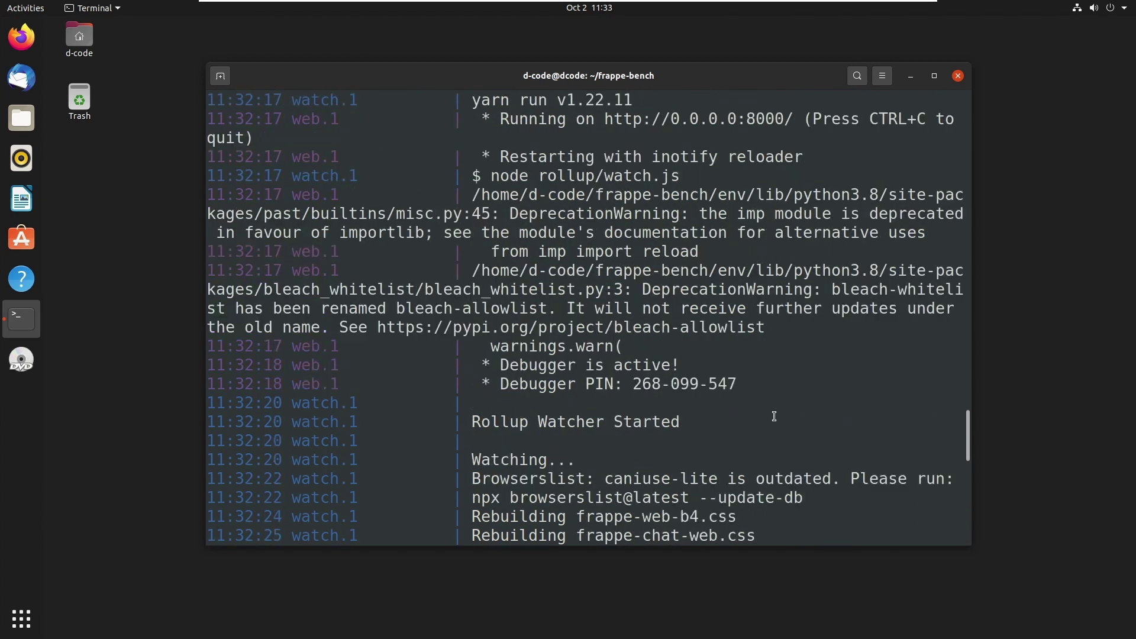
right_click(715, 297)
- Open the 0.0.0.0:8000 site and log in as Administrator using the saved credentials
click(759, 304)
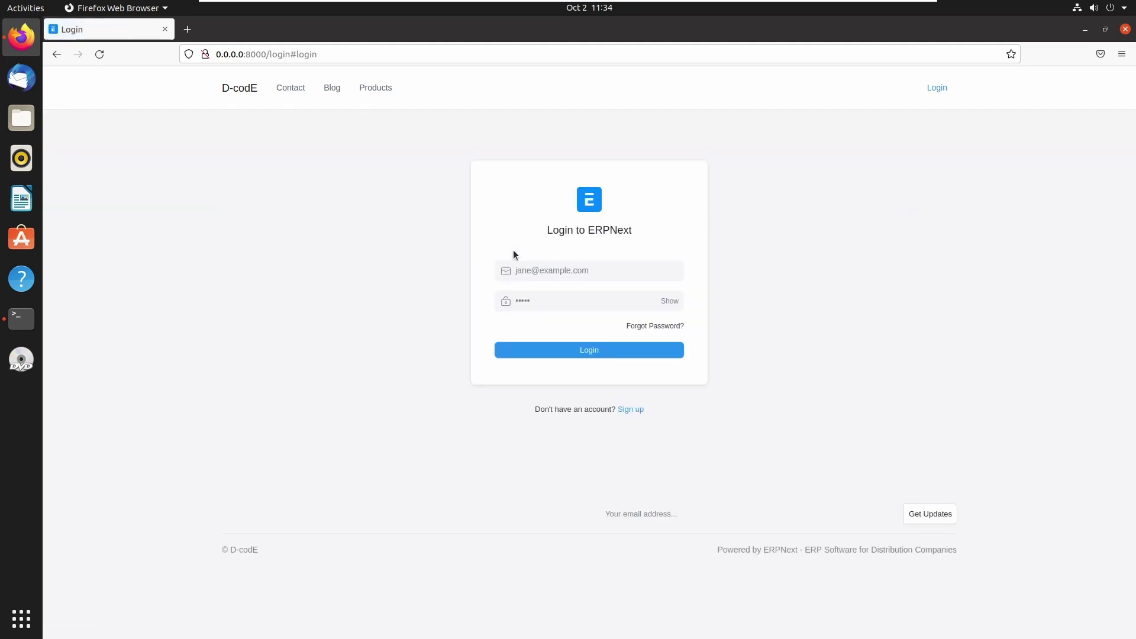
click(534, 275)
click(538, 329)
click(595, 352)
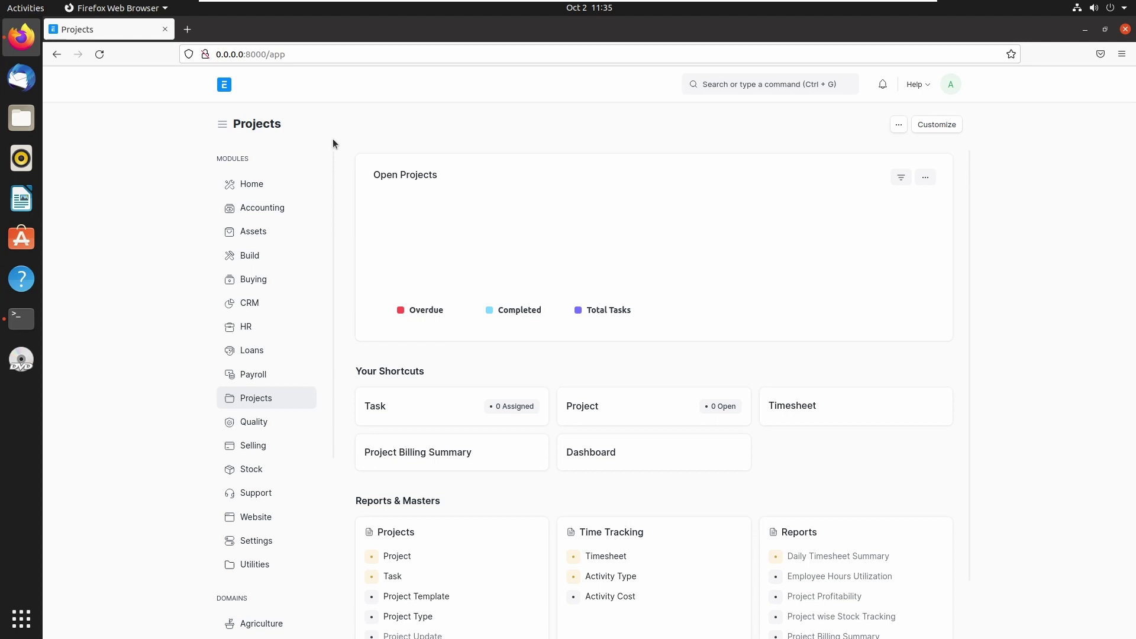
- Go from the Build workspace to the Module Def list and add a new record
click(258, 256)
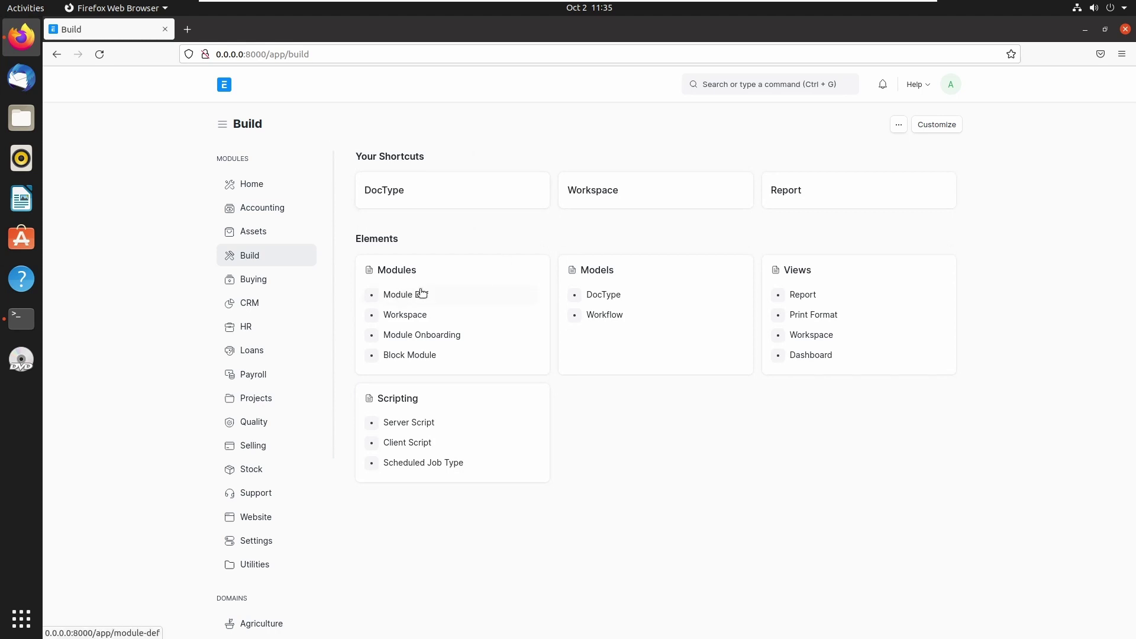
click(411, 296)
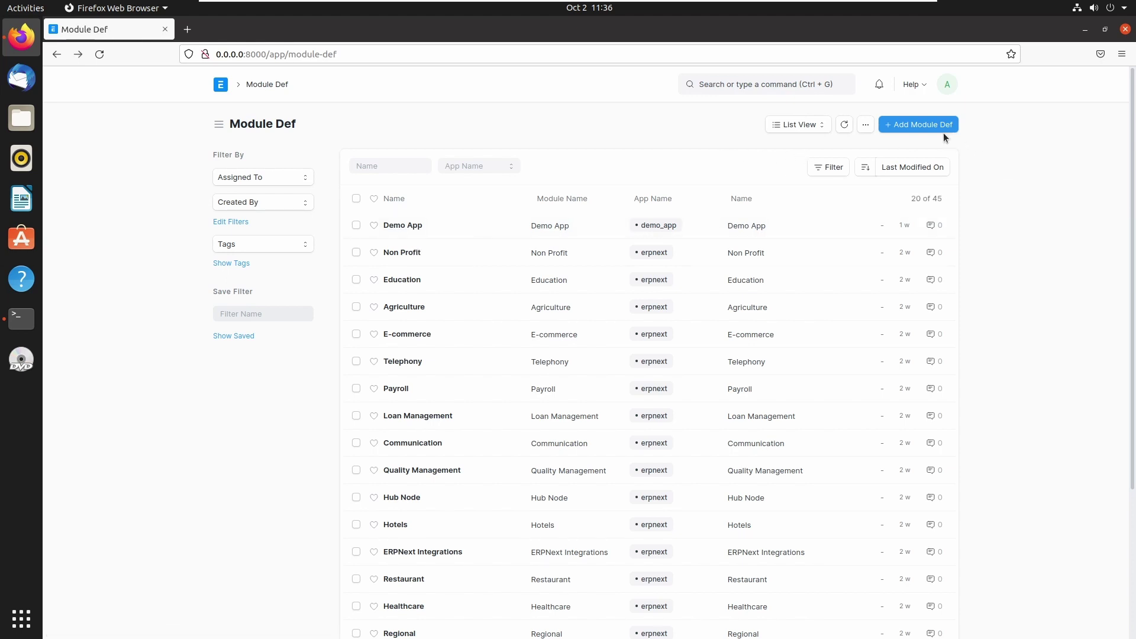
click(930, 126)
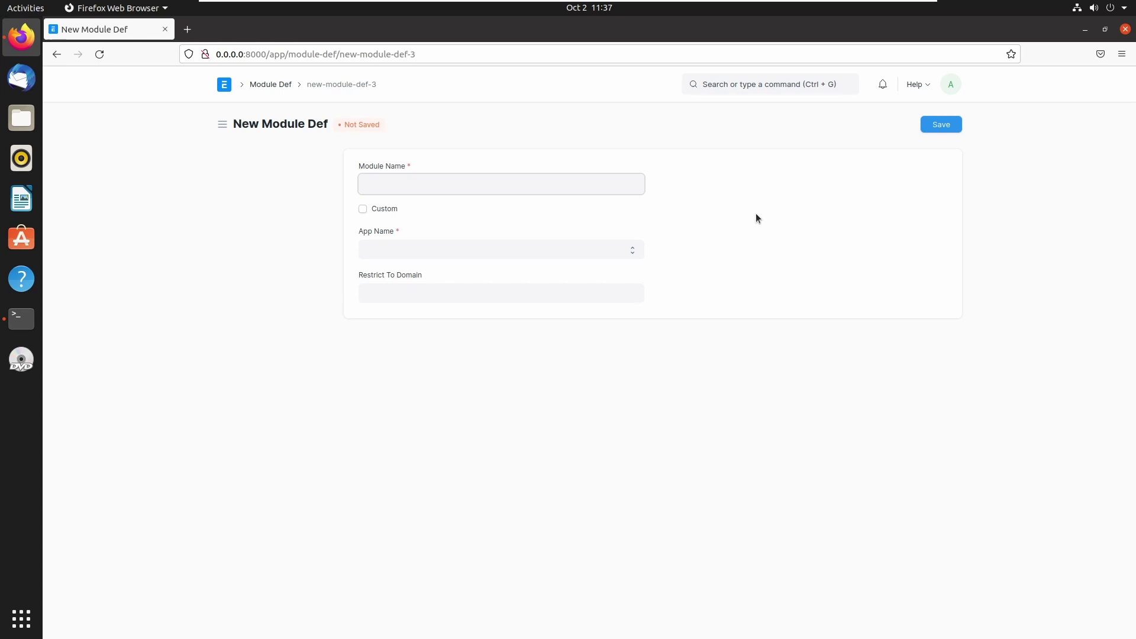
- Save Module Def 'First Modulde' under the erpnext app, leaving Restrict To Domain empty
text(First Modulde)
key(Tab)
key(Tab)
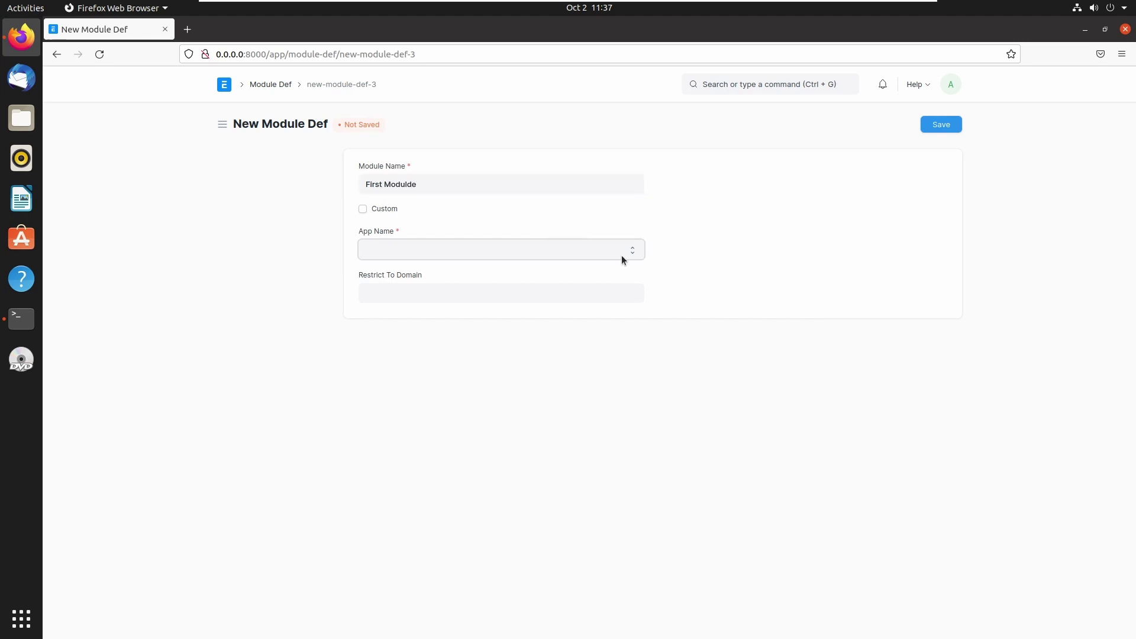
click(582, 255)
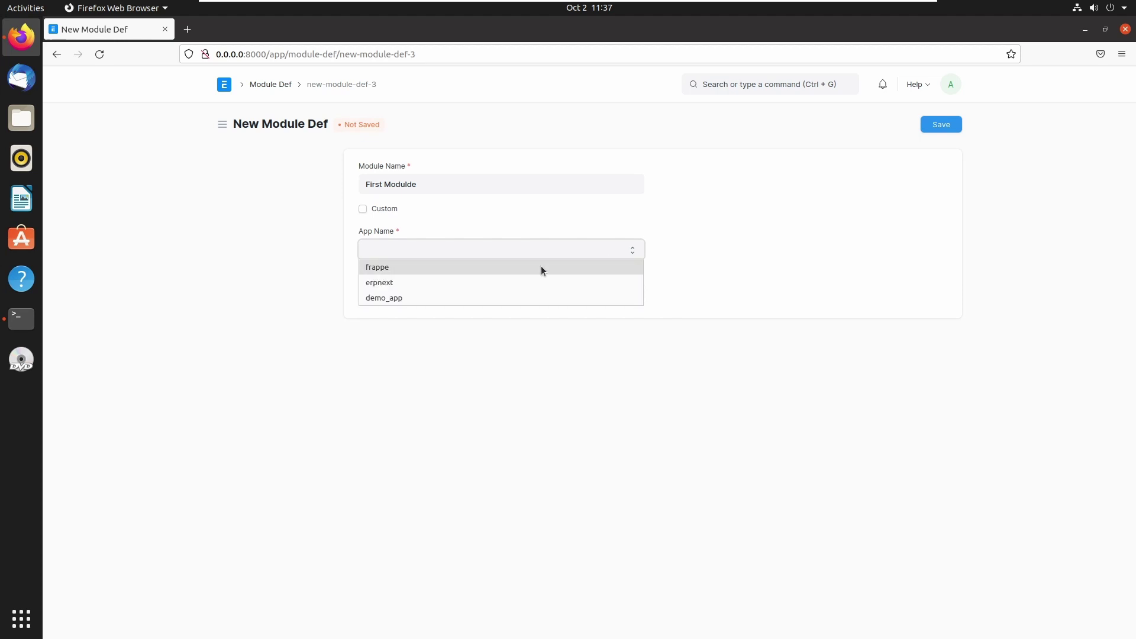
click(490, 283)
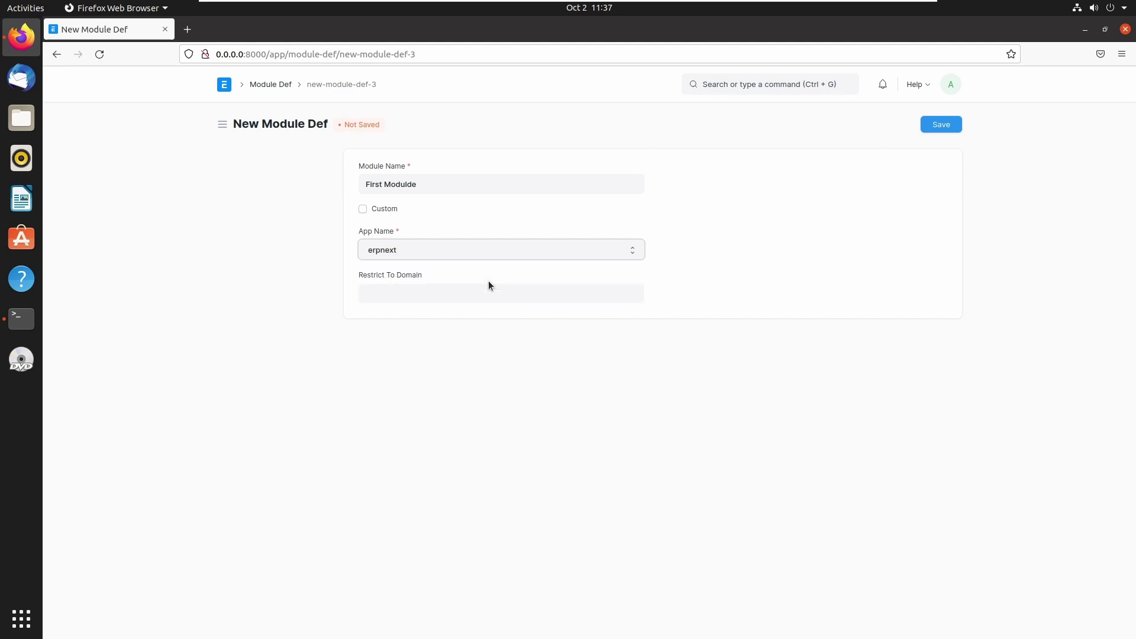
click(464, 290)
click(419, 295)
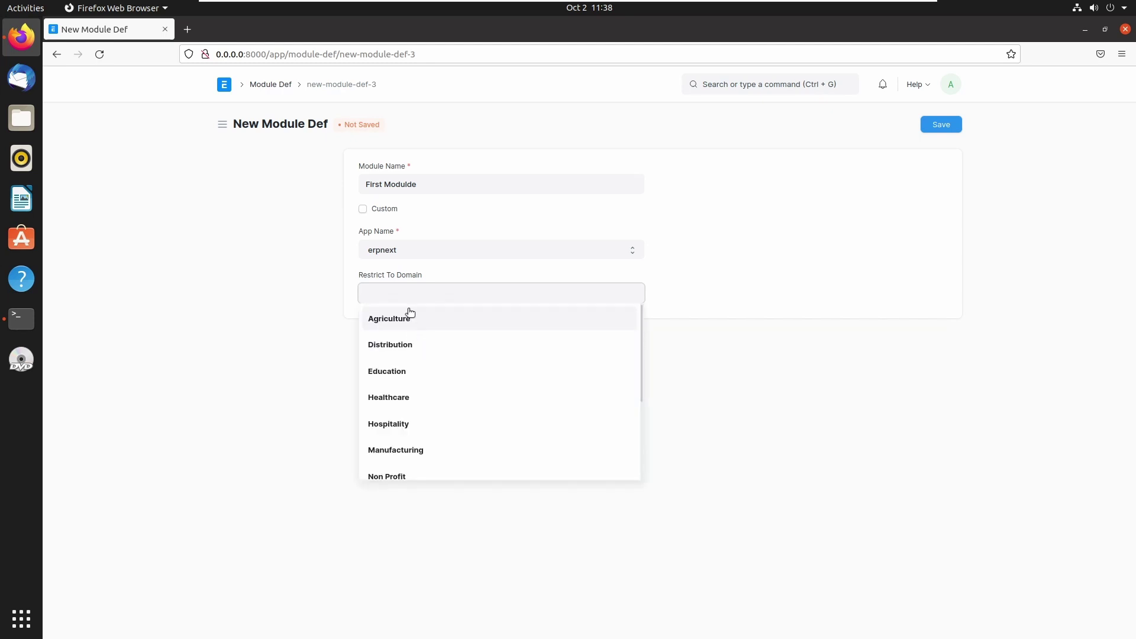
click(685, 290)
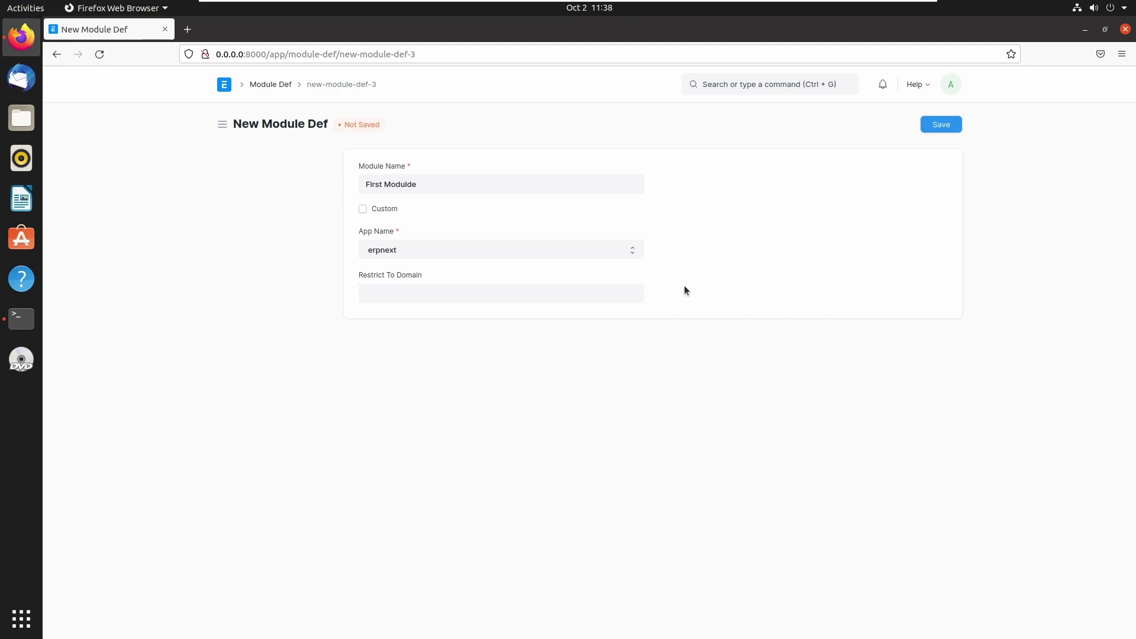
click(937, 126)
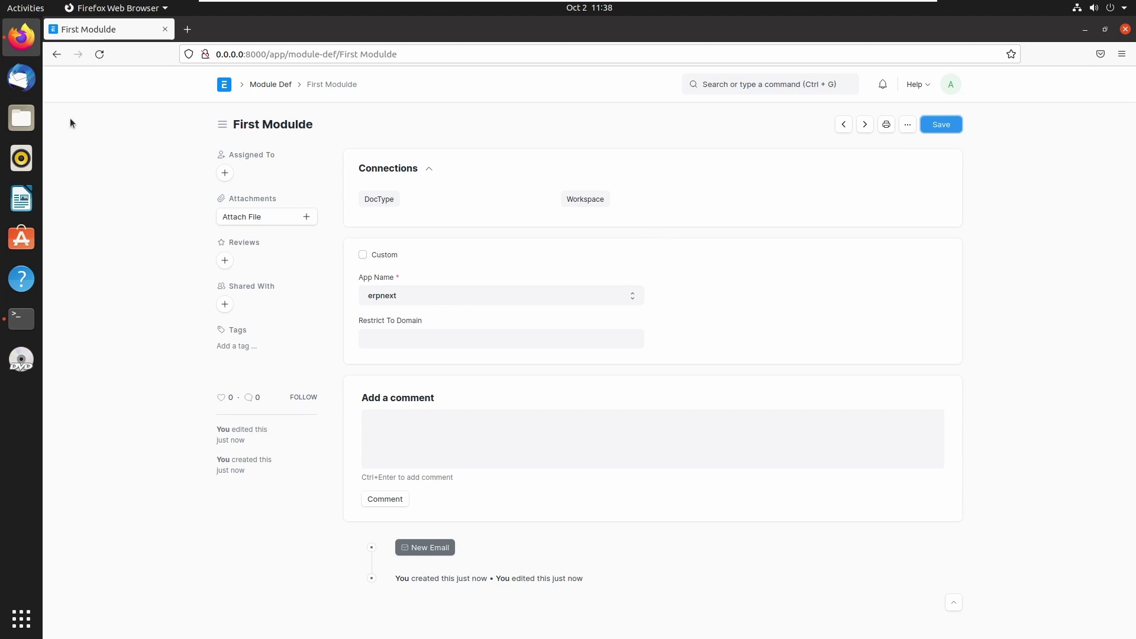
- In Files, browse to frappe-bench/apps/erpnext/erpnext/first_modulde and check it holds only __init__.py
click(21, 118)
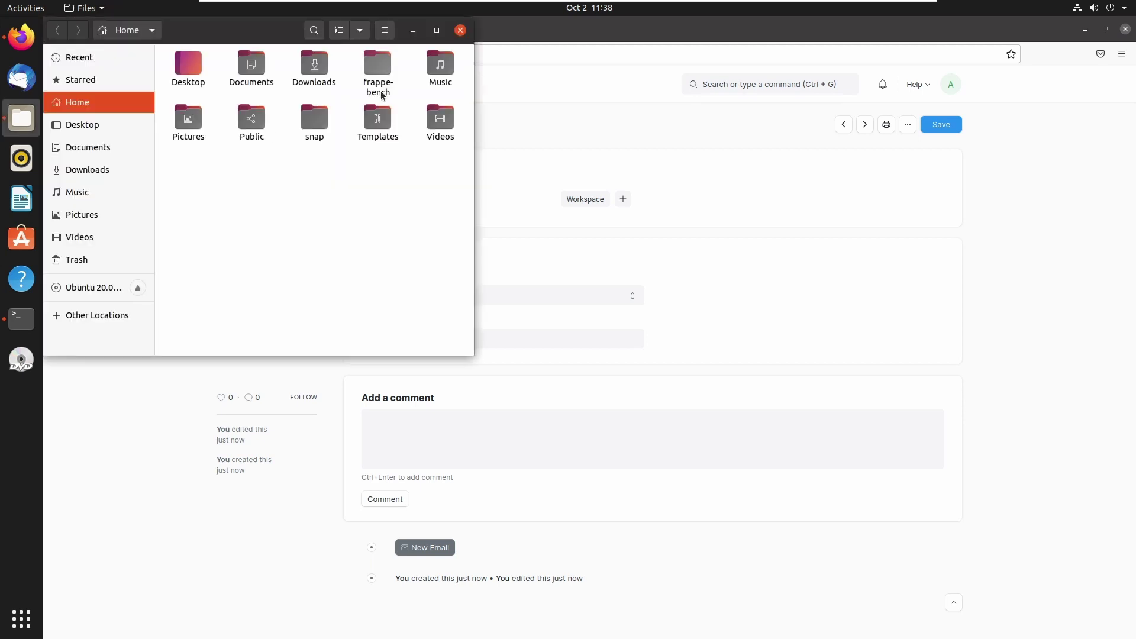
double_click(381, 92)
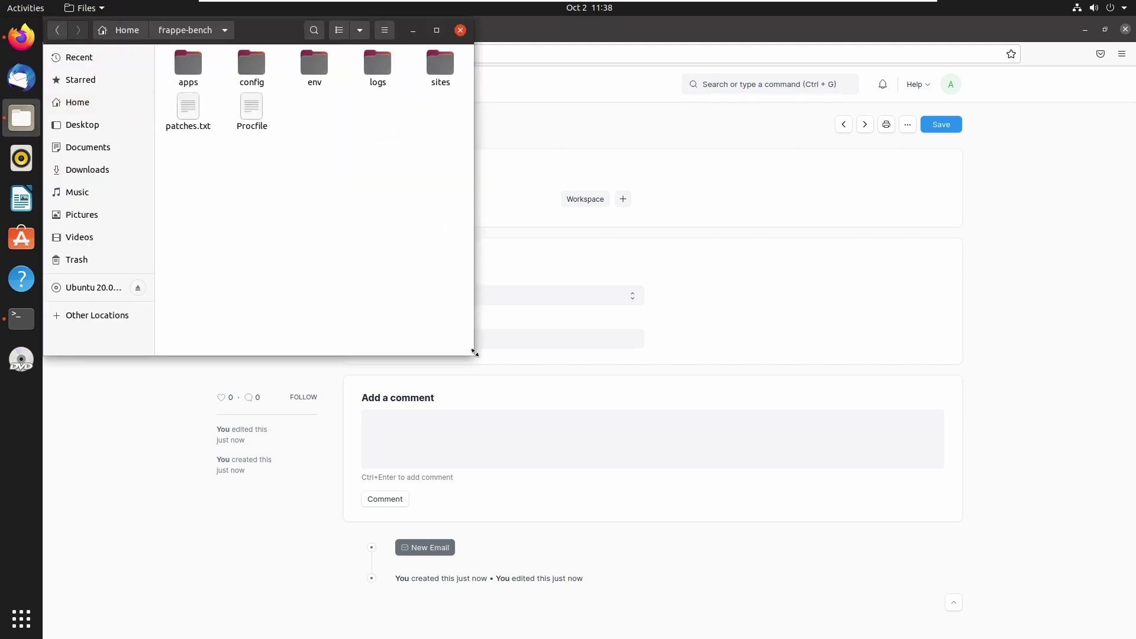
drag(474, 356, 860, 564)
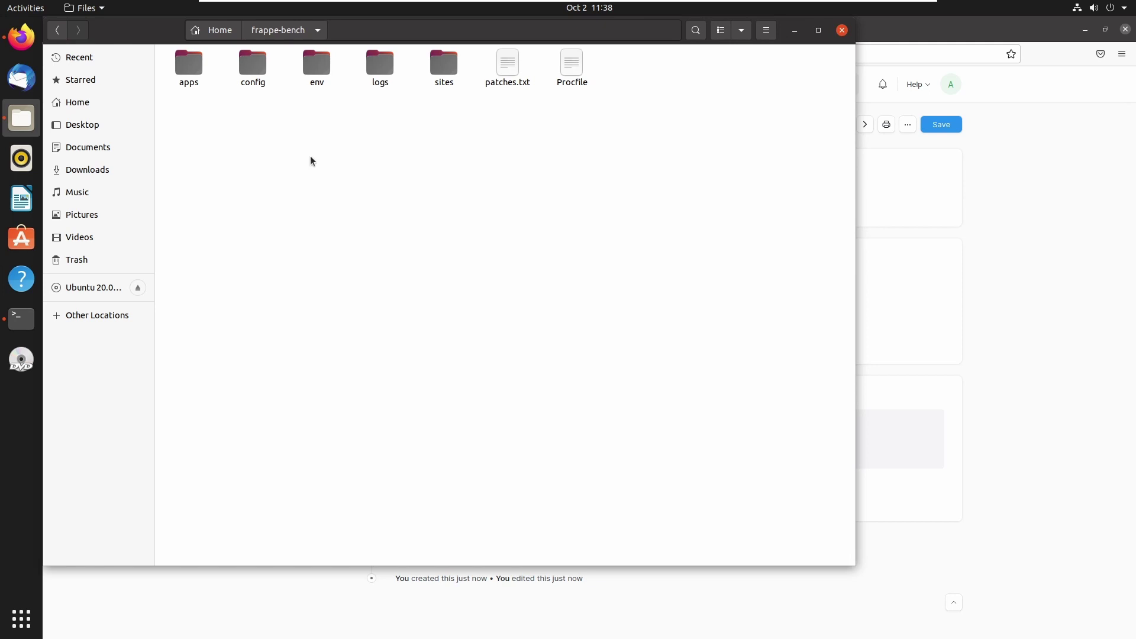
double_click(196, 66)
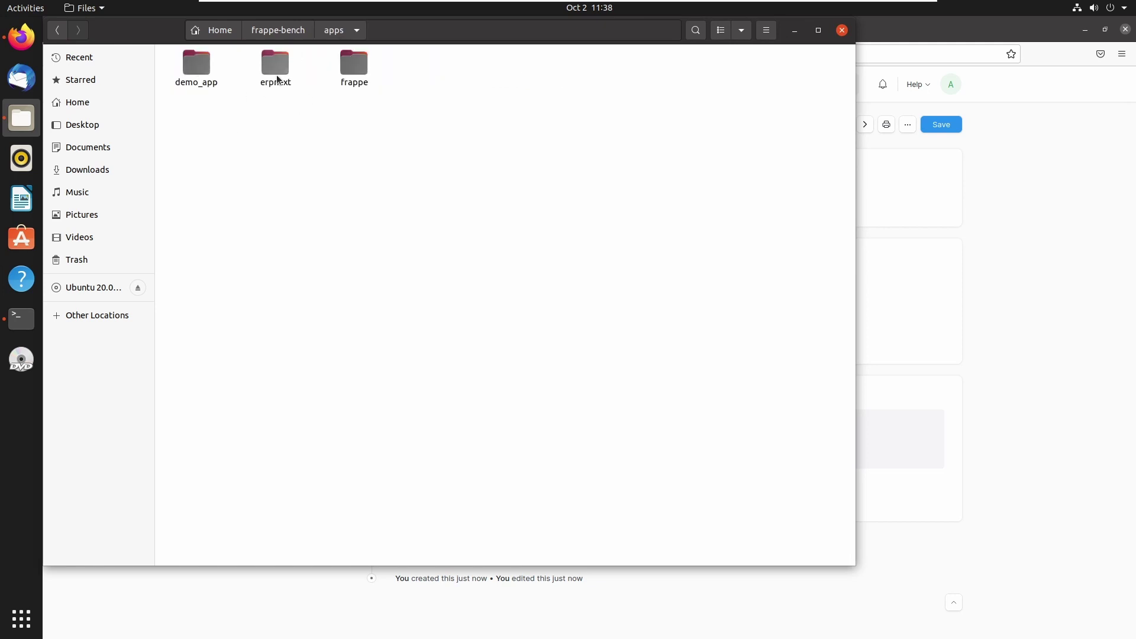
double_click(276, 67)
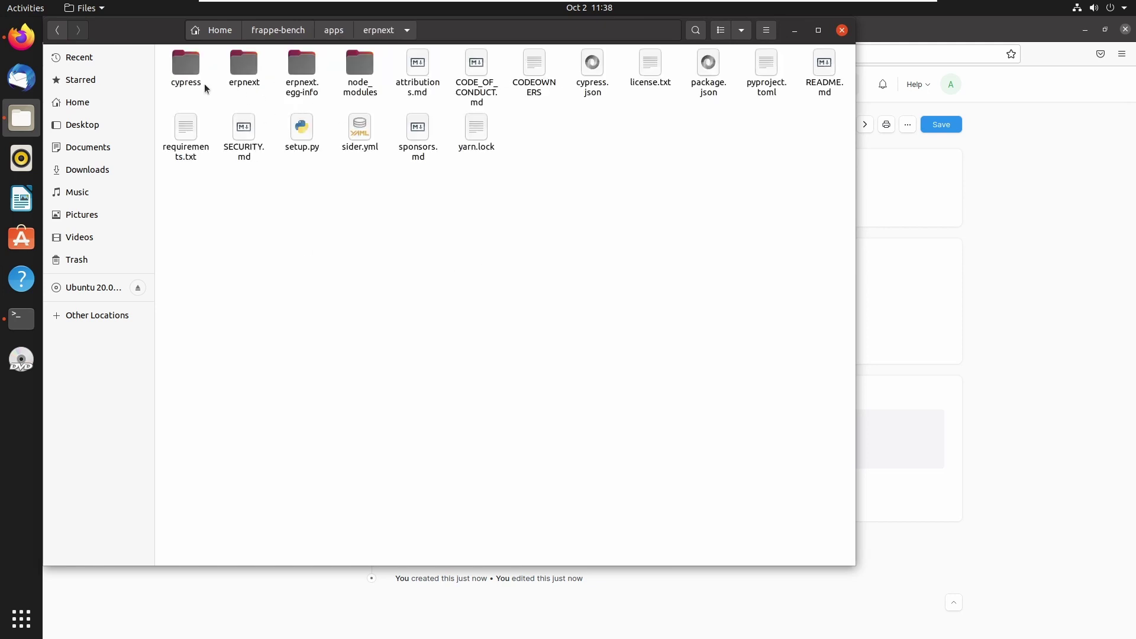
double_click(243, 75)
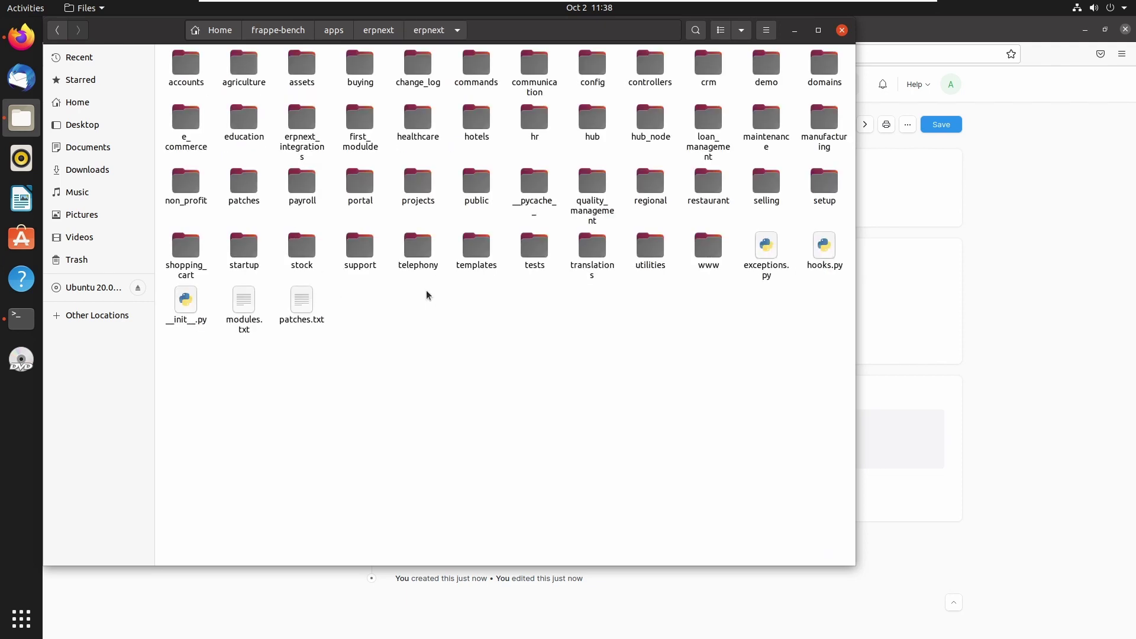
double_click(361, 137)
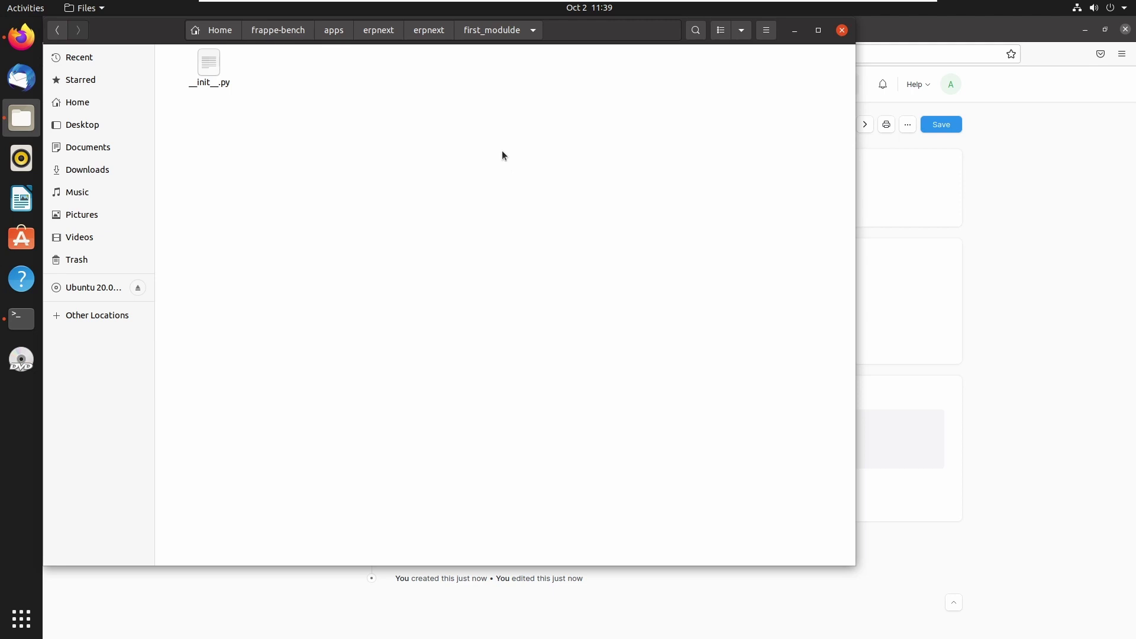
- From the Module Def list, add and save 'Programming Module' assigned to the demo_app app
click(795, 33)
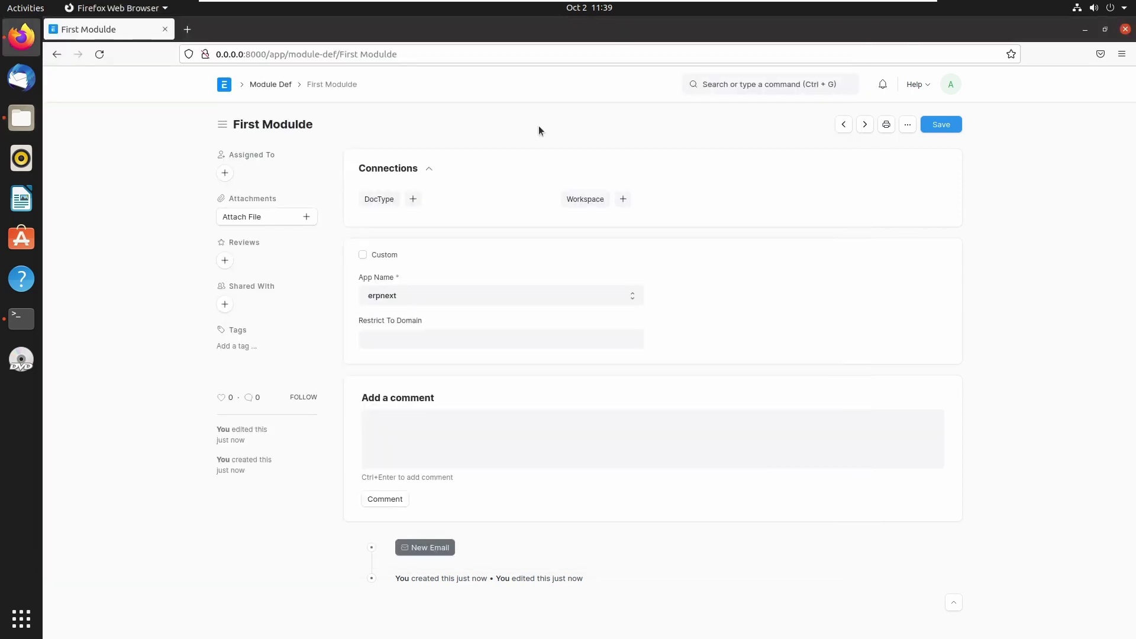
click(260, 84)
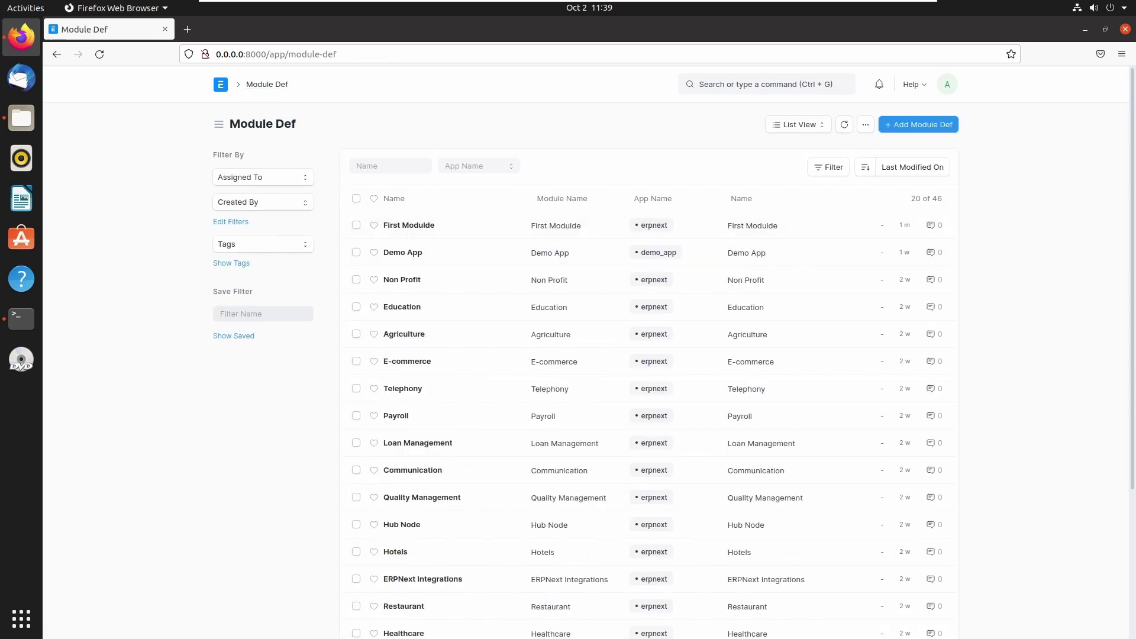
click(915, 126)
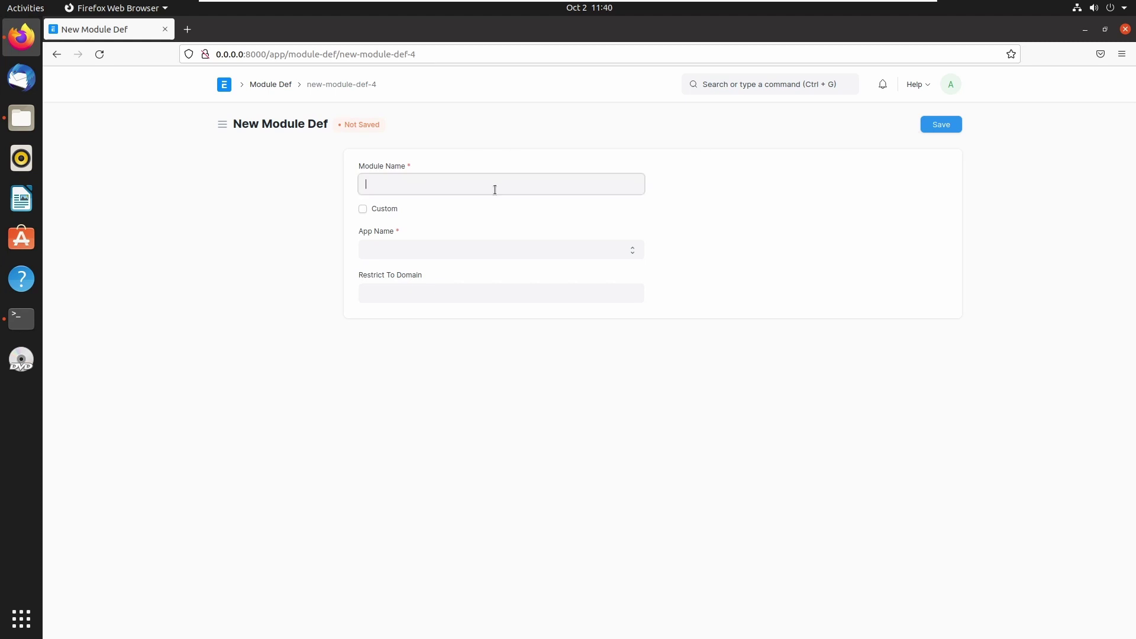
text(Programming Module)
key(Tab)
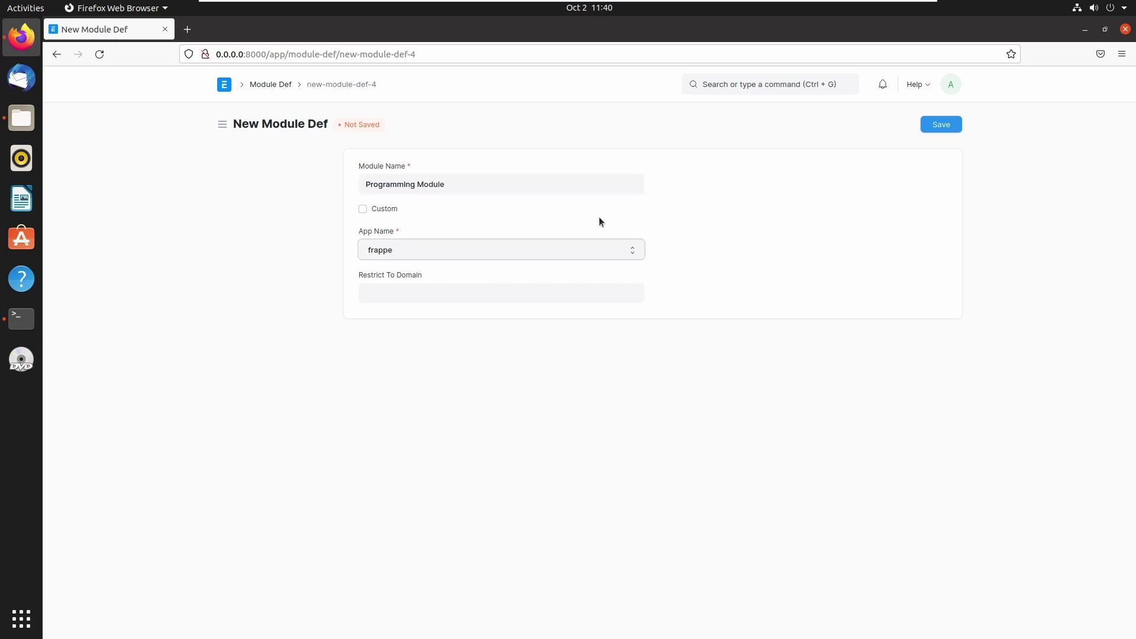
click(544, 252)
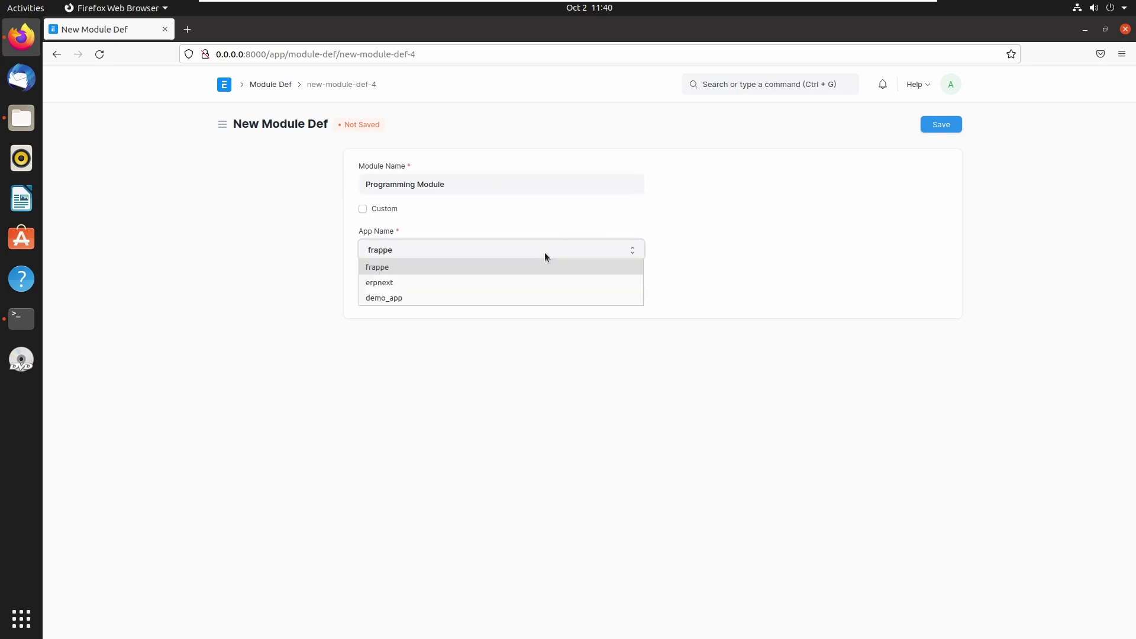
click(510, 296)
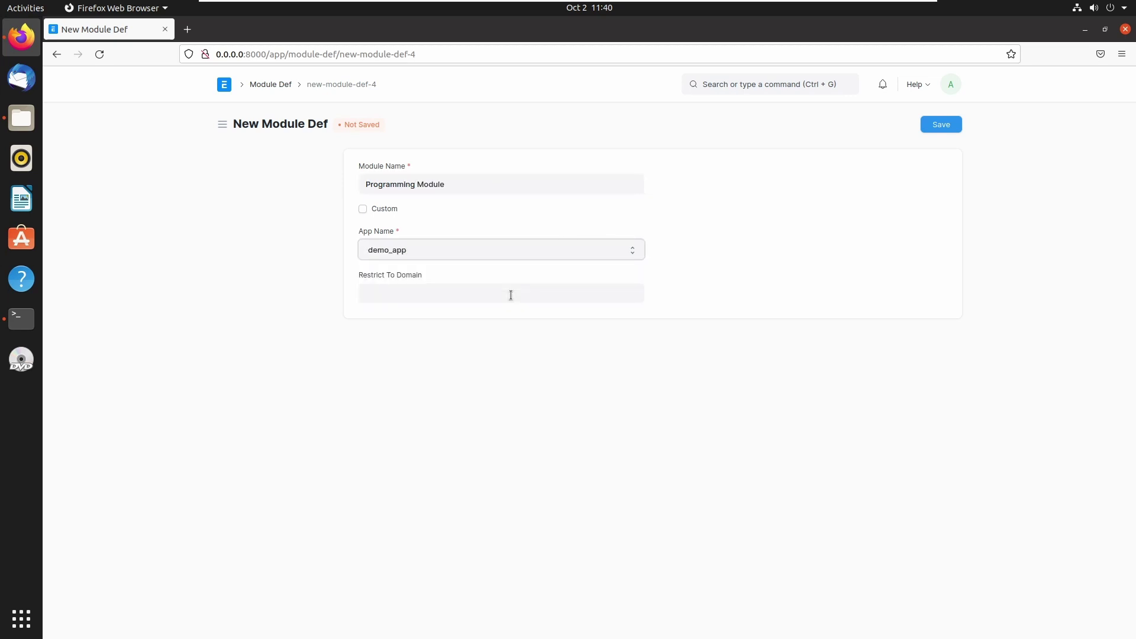
click(944, 129)
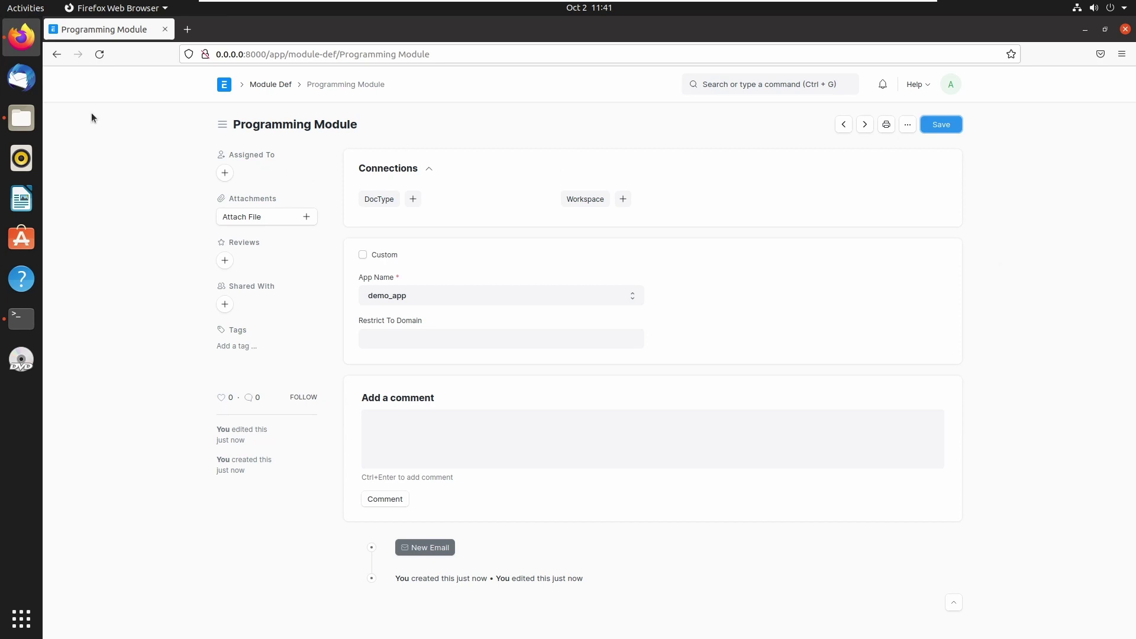
- In Files, go to apps/demo_app/demo_app/programming_module and check that it holds only __init__.py
click(21, 118)
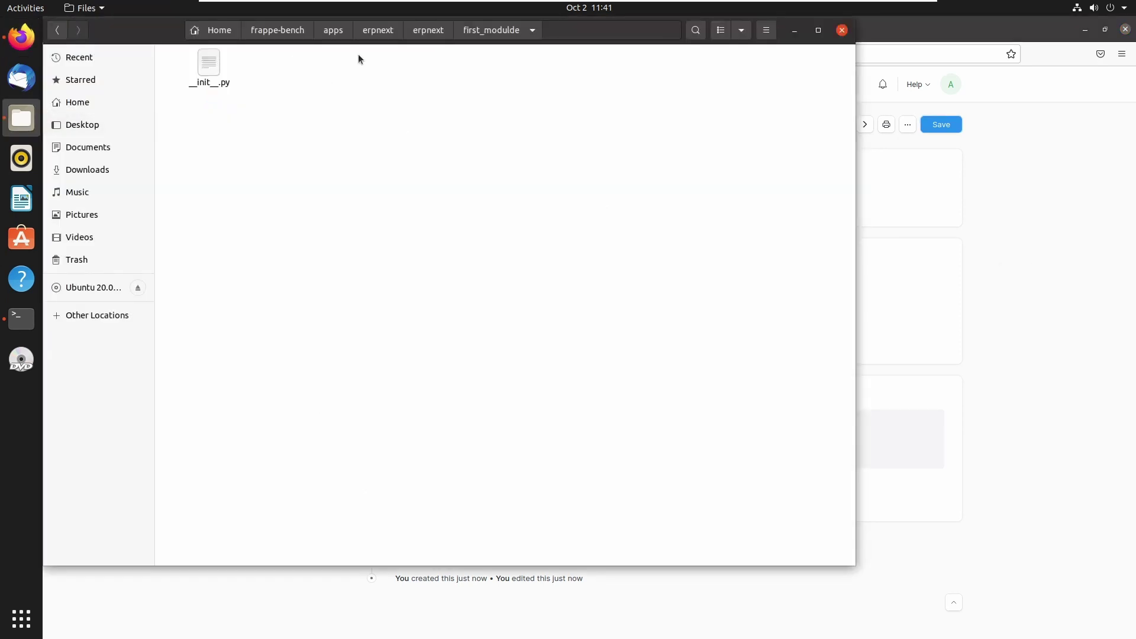
click(331, 36)
click(197, 72)
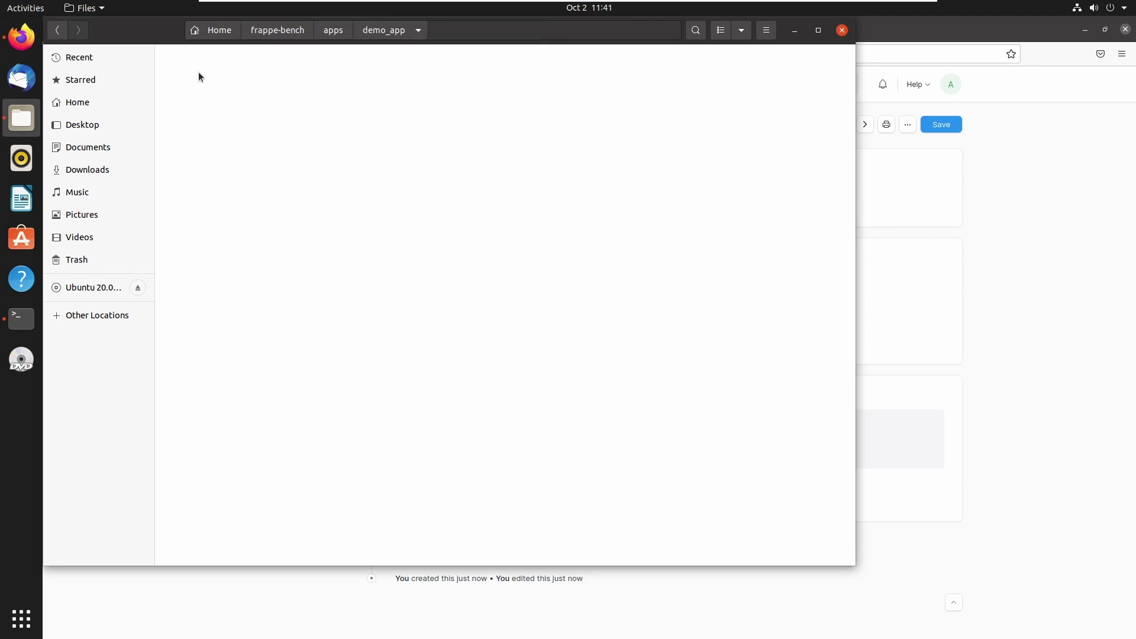
double_click(192, 76)
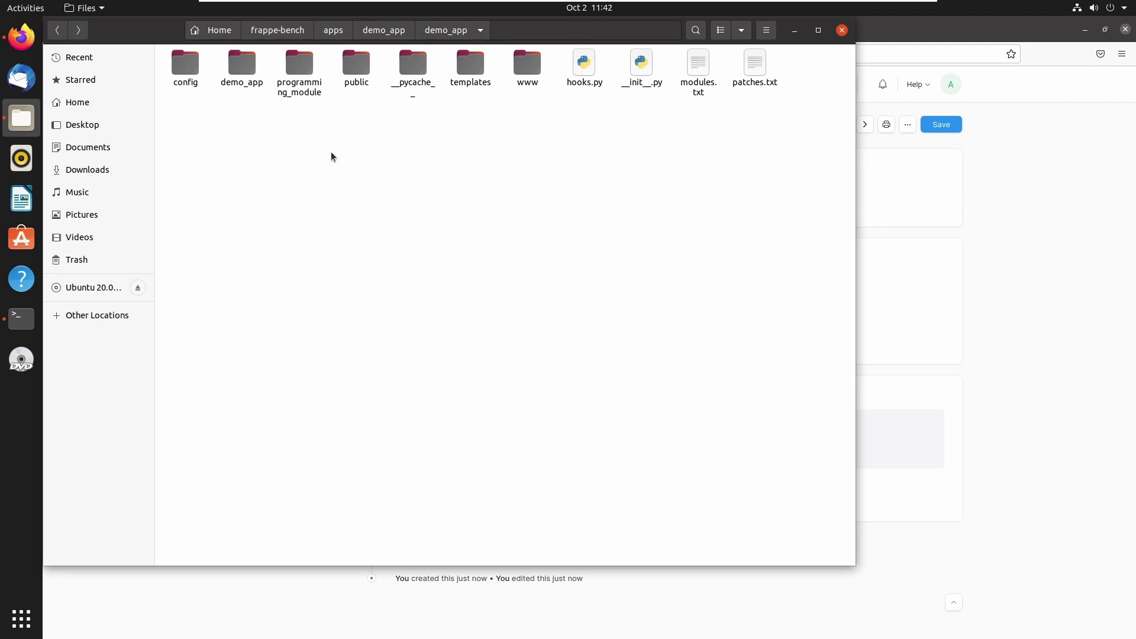
click(308, 93)
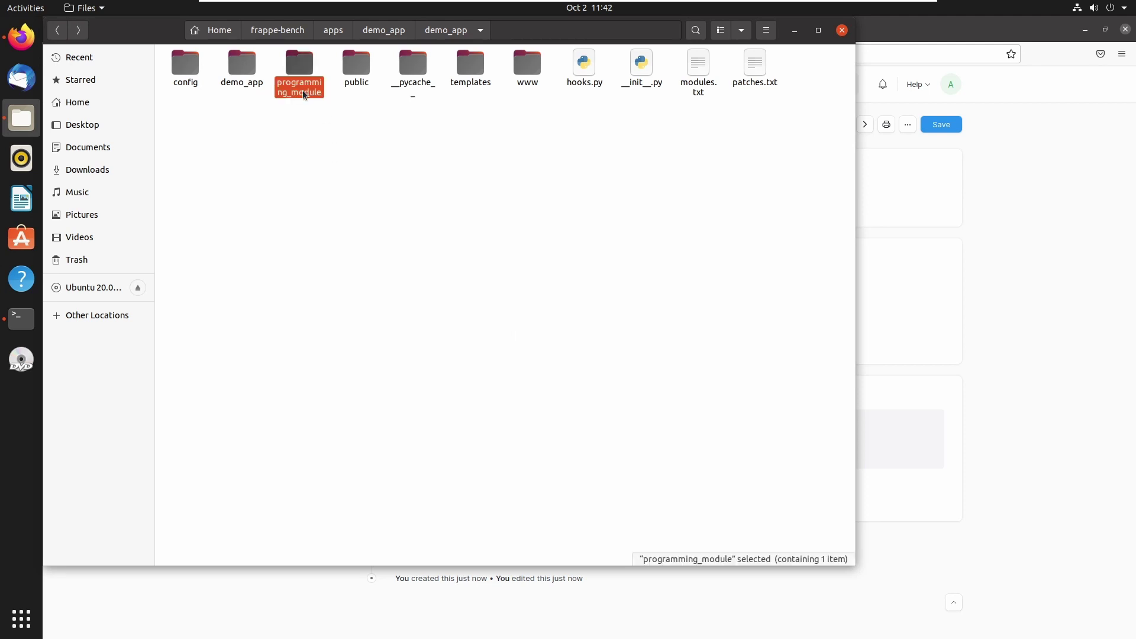
double_click(304, 90)
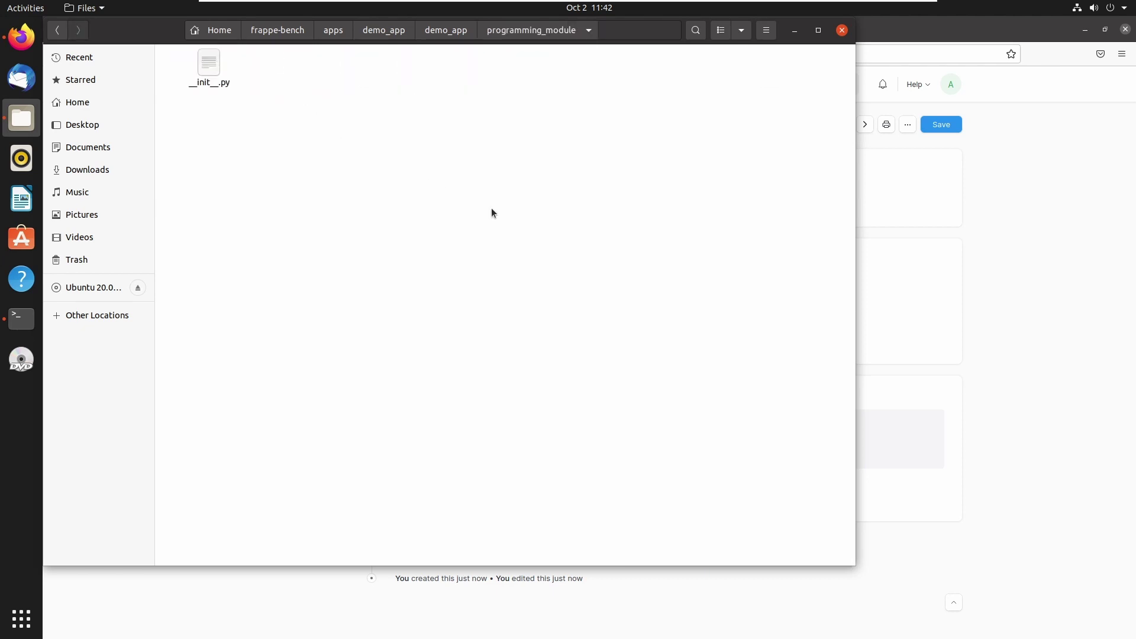